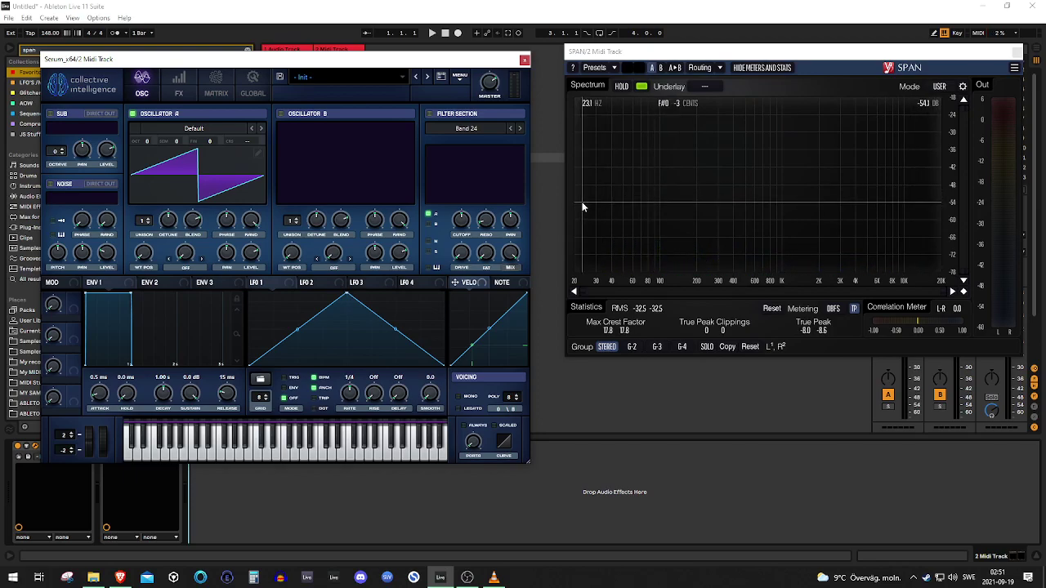
Enable the Band 24 filter, lower its cutoff to the low frequencies and raise its drive.
click(430, 115)
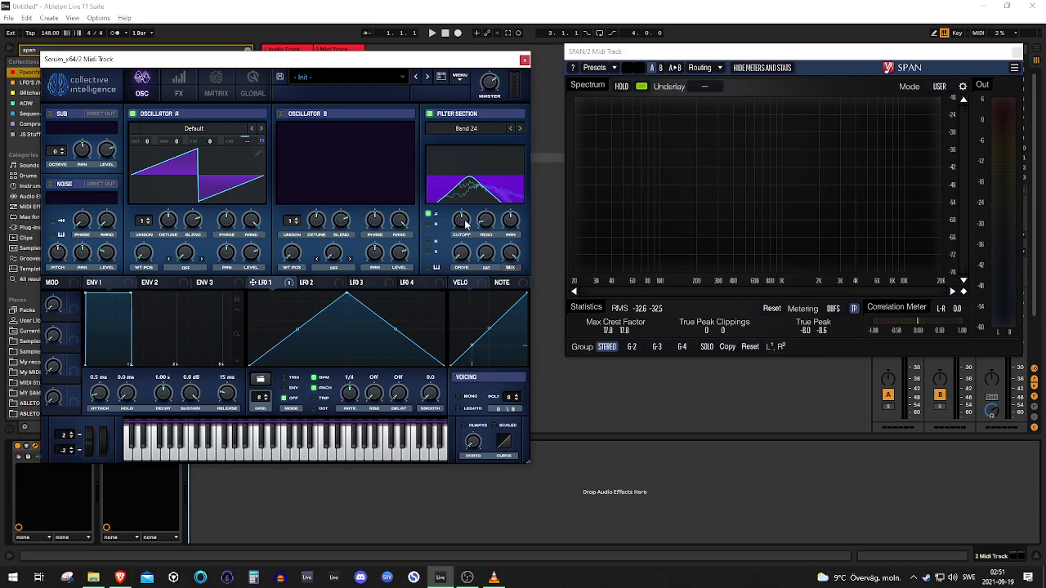
drag(466, 223, 444, 214)
drag(462, 255, 463, 222)
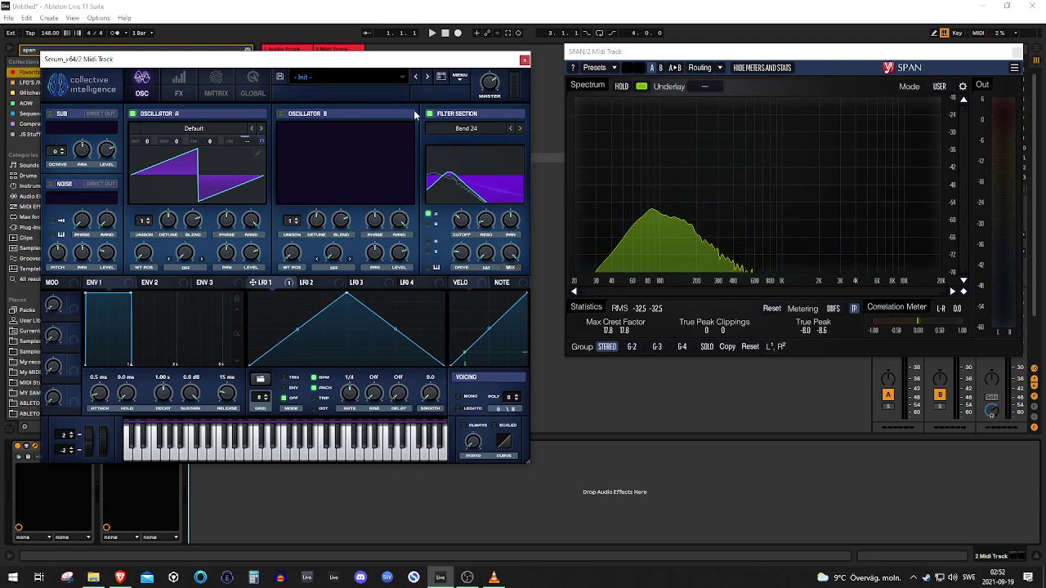
Remove all modulators from Oscillator A's coarse pitch and switch the filter off.
right_click(246, 138)
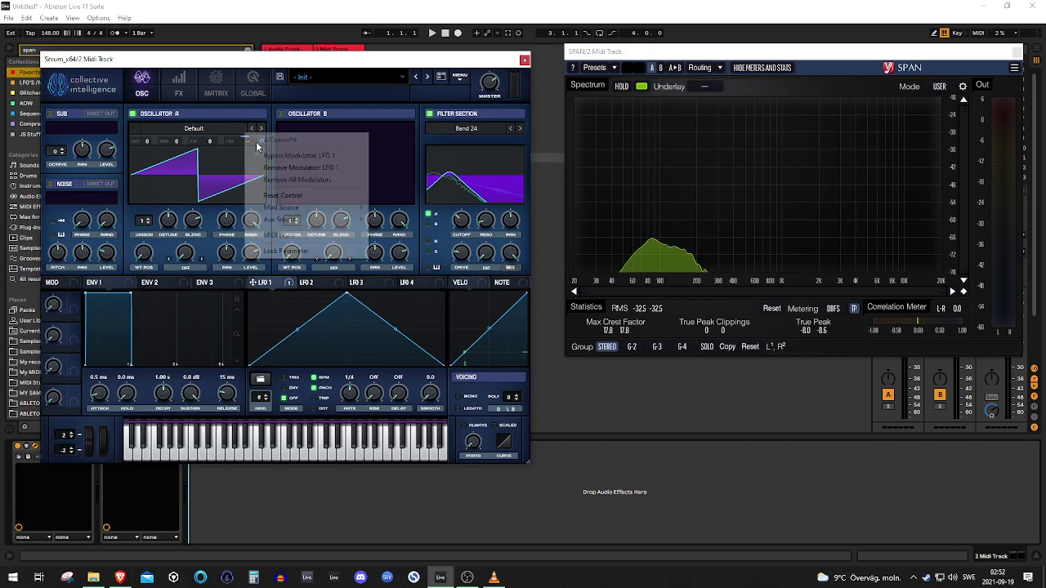
click(296, 179)
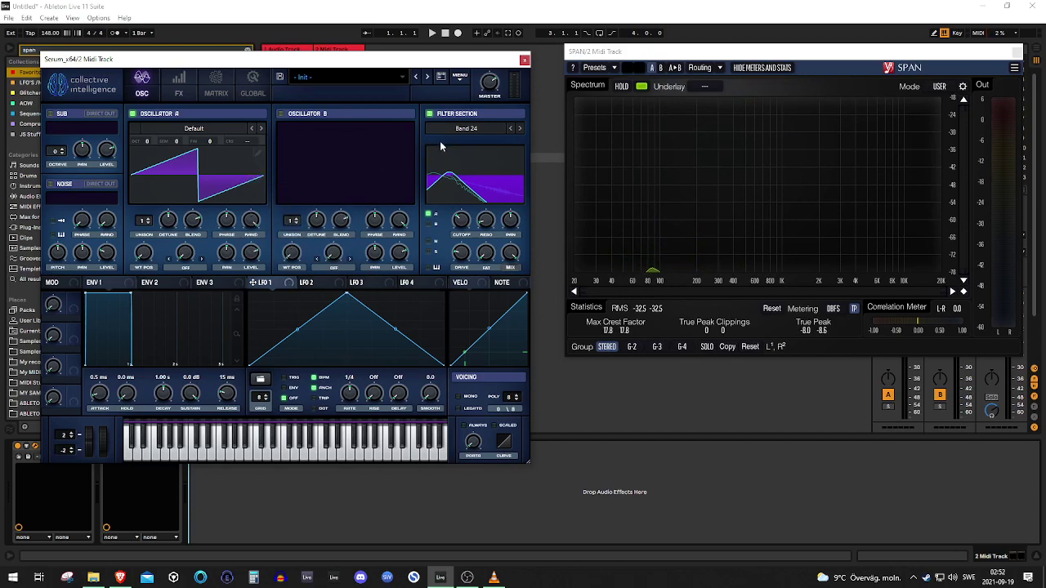
click(429, 115)
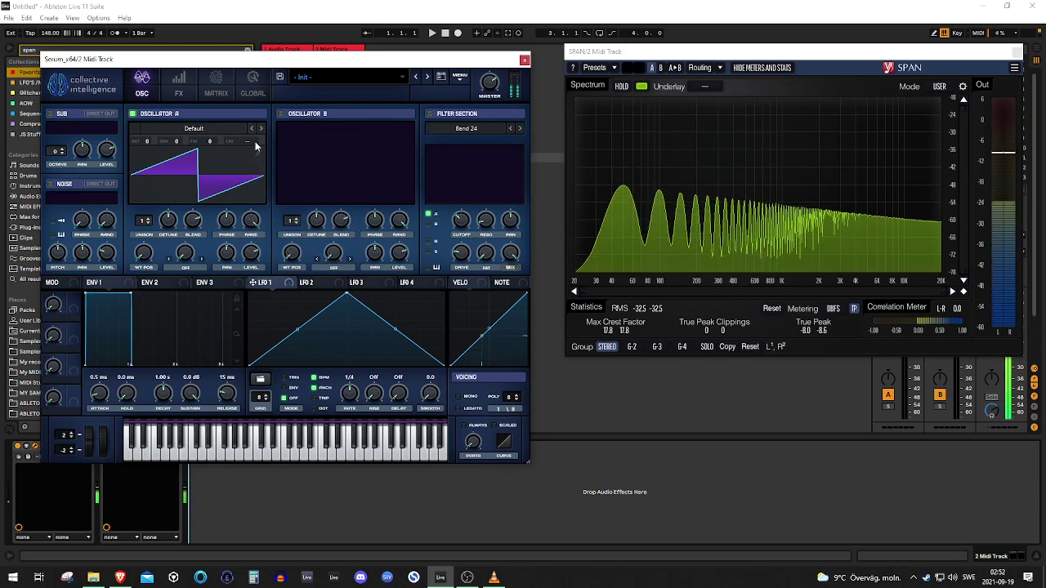
Bring up Oscillator A's wavetable editor and coarsen its drawing grid to 8 horizontally and 7 vertically.
click(262, 153)
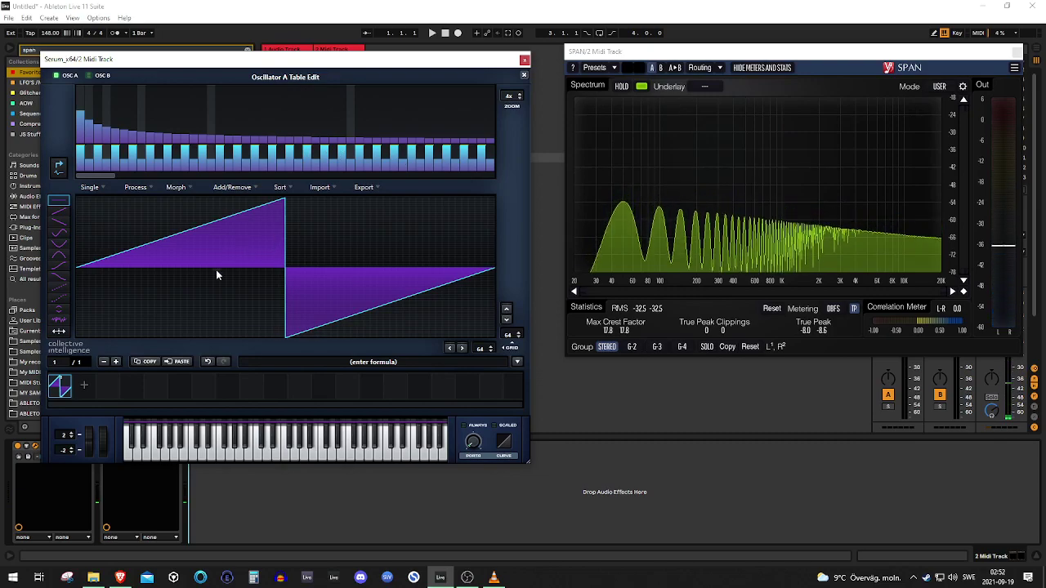
drag(481, 349, 479, 366)
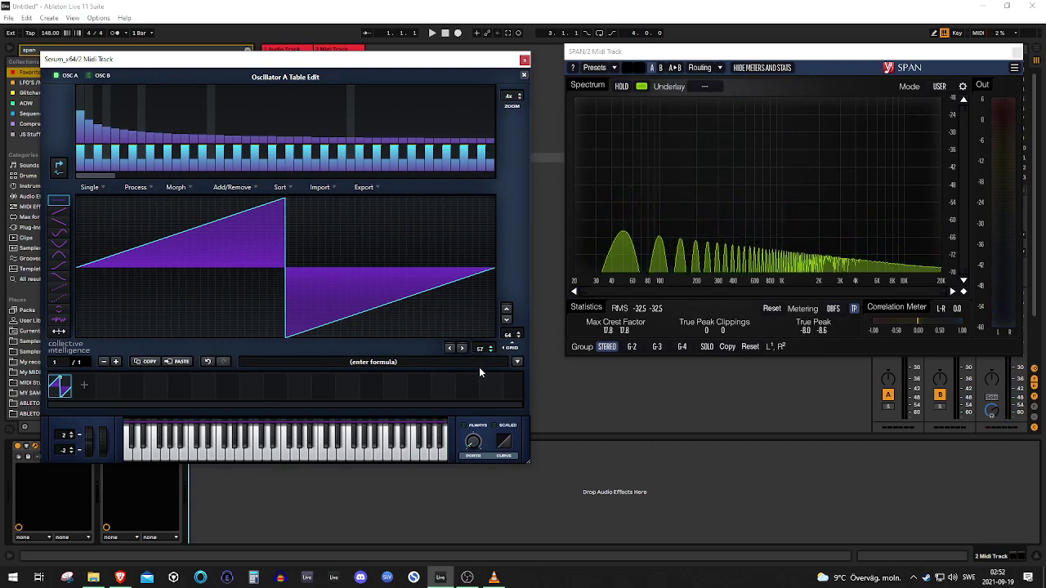
drag(472, 468, 473, 472)
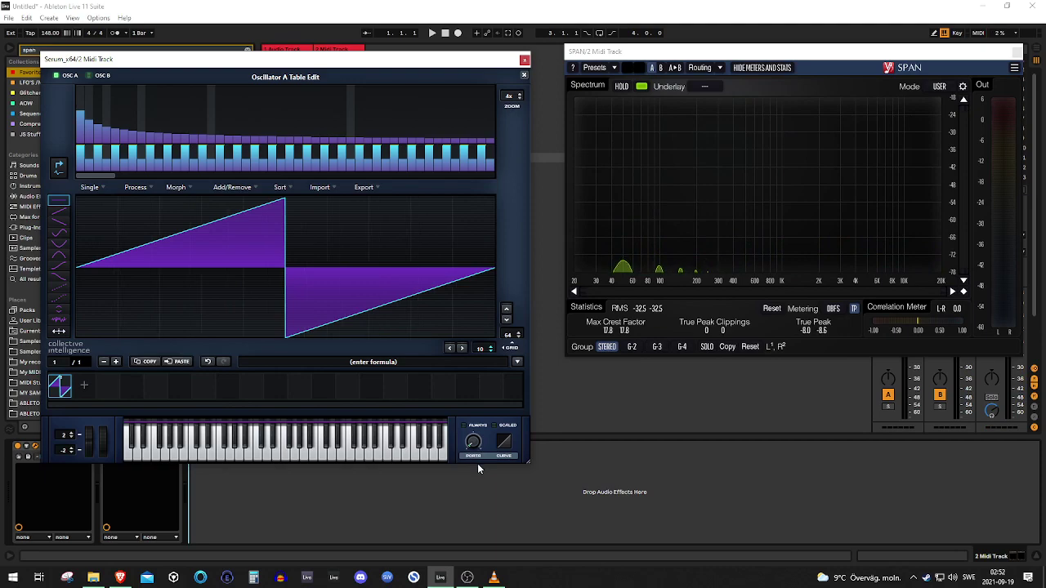
drag(521, 346, 497, 435)
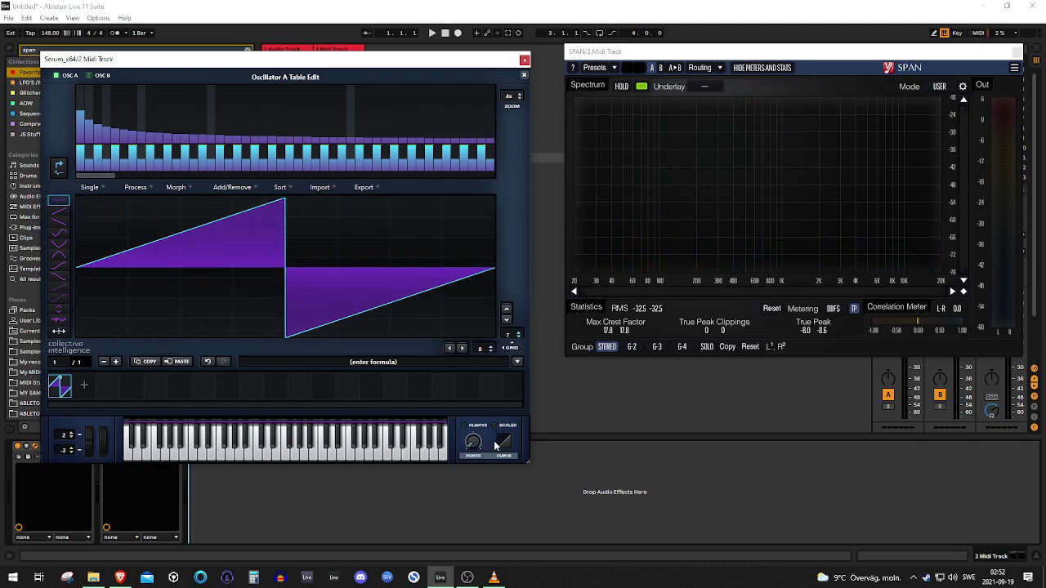
Flatten the whole waveform and draw one short saw cycle just past its midpoint on a 16 by 16 grid.
mouse_move(76, 254)
mouse_down()
mouse_move(175, 268)
mouse_move(470, 274)
mouse_up()
drag(510, 338, 516, 326)
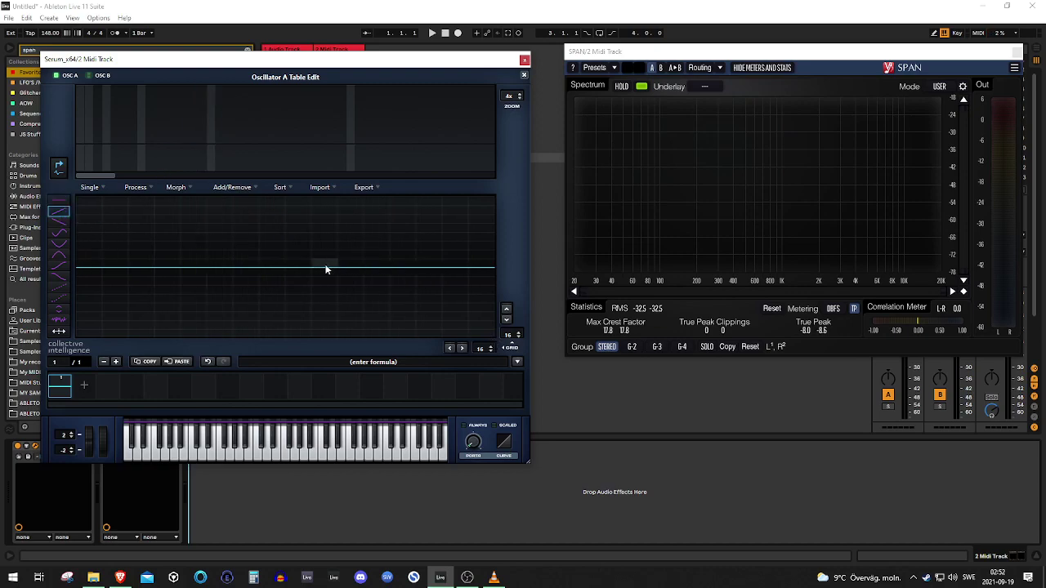
mouse_move(321, 269)
mouse_down()
mouse_move(327, 260)
mouse_move(345, 289)
mouse_up()
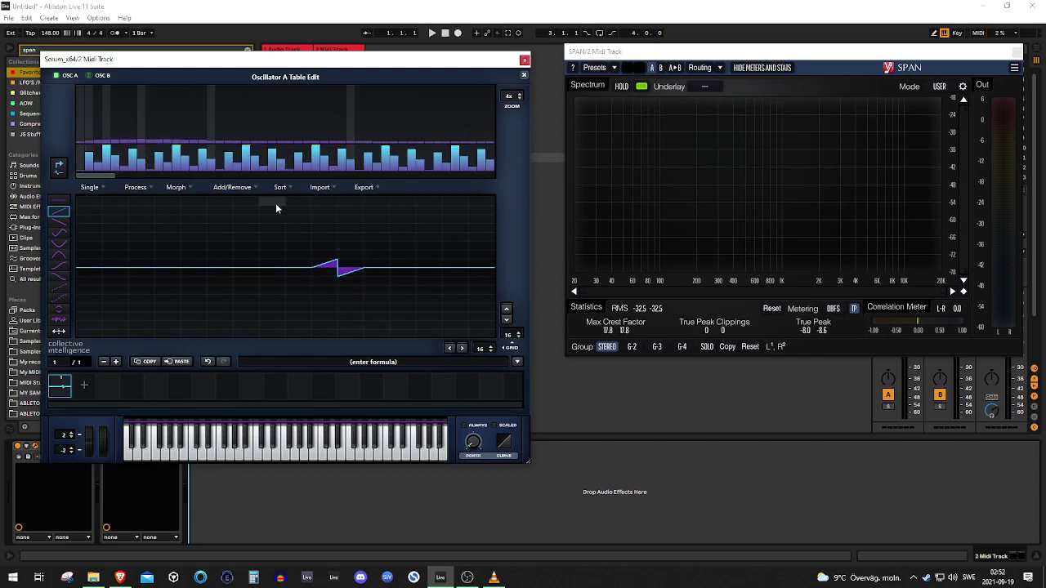
key(g)
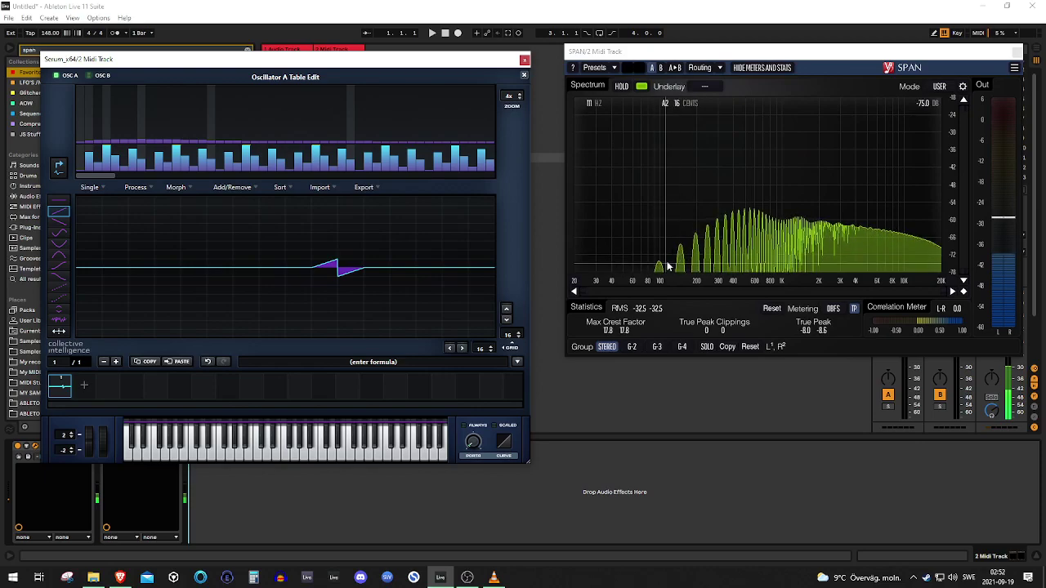
Process the drawn waveform with Normalize each (gained separately) and return to the main oscillator view.
click(136, 187)
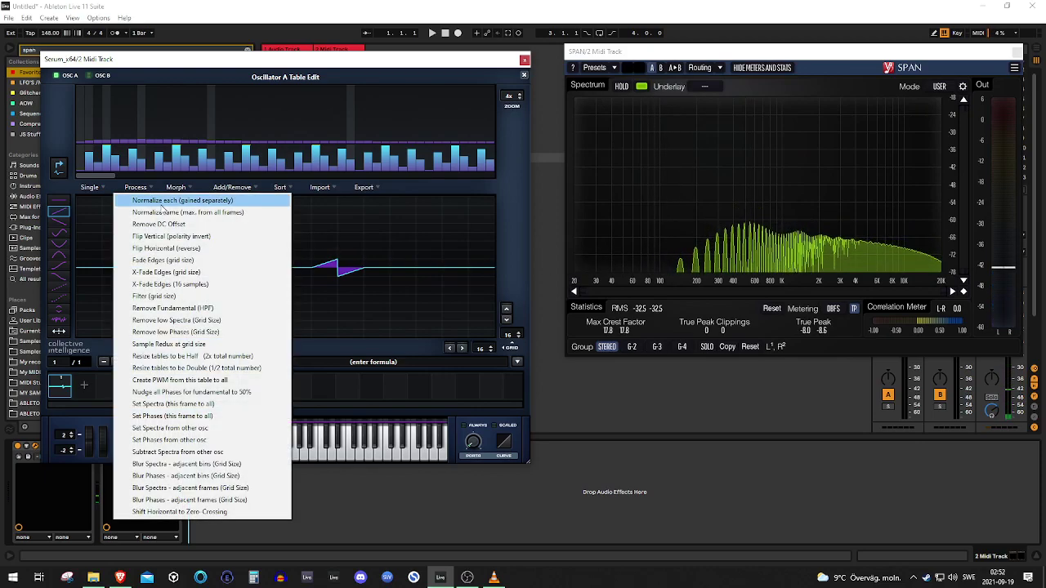
click(164, 202)
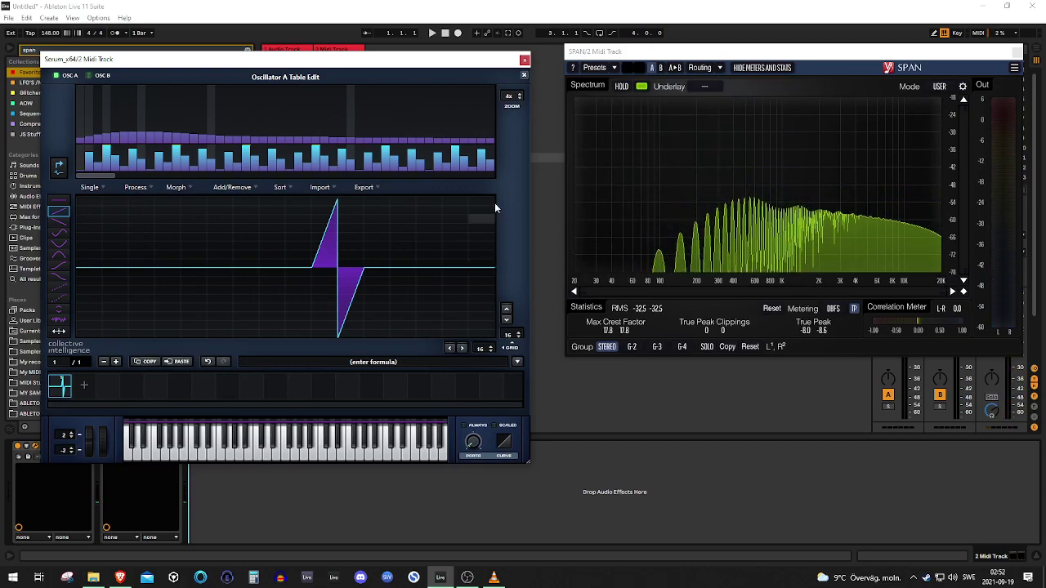
click(524, 77)
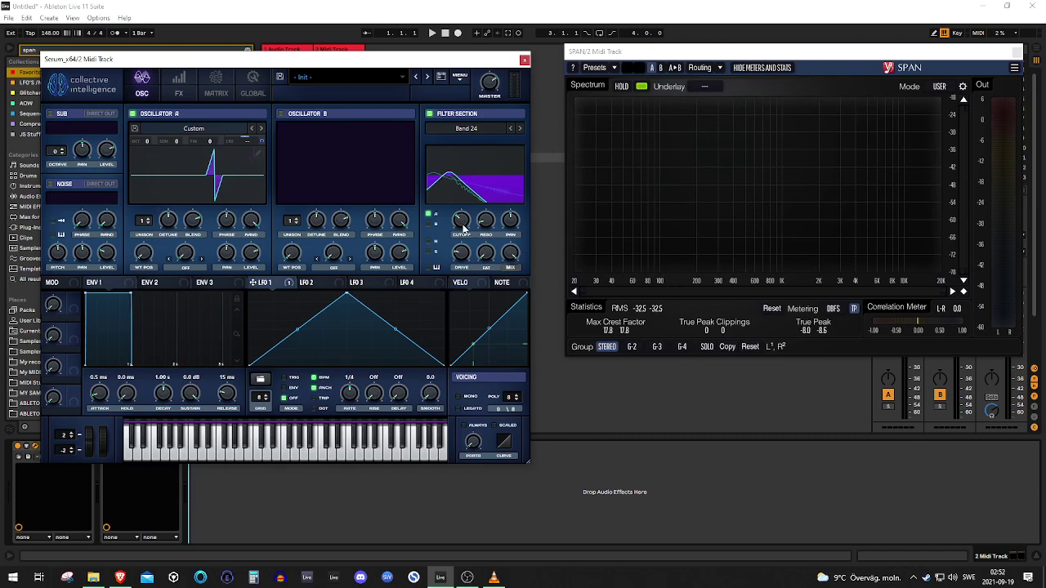
Raise the Band 24 filter's cutoff to the high frequencies and set LFO 1's rate to 1/2.
drag(462, 229, 470, 196)
drag(351, 392, 354, 410)
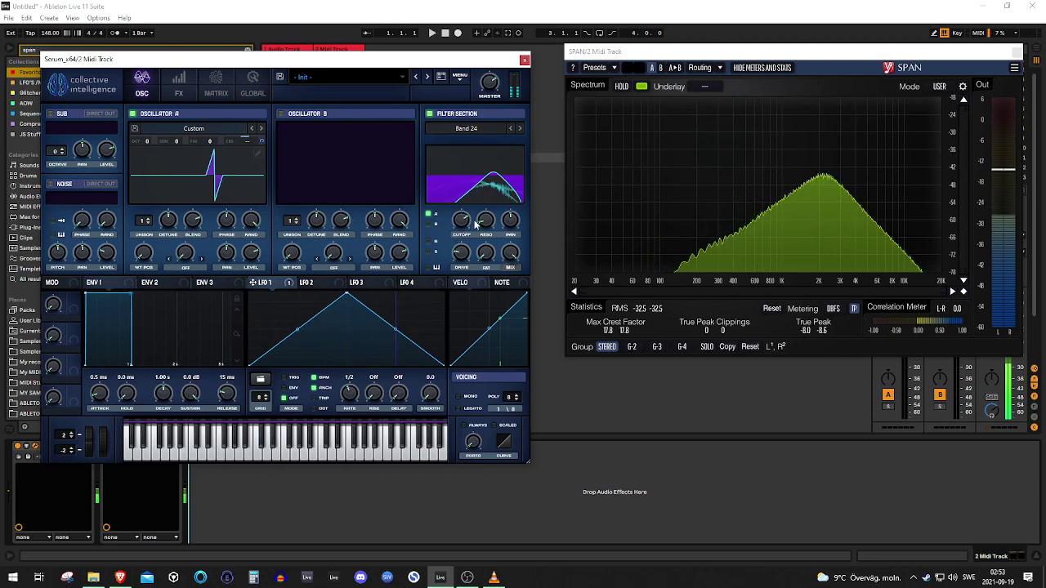
drag(476, 224, 454, 201)
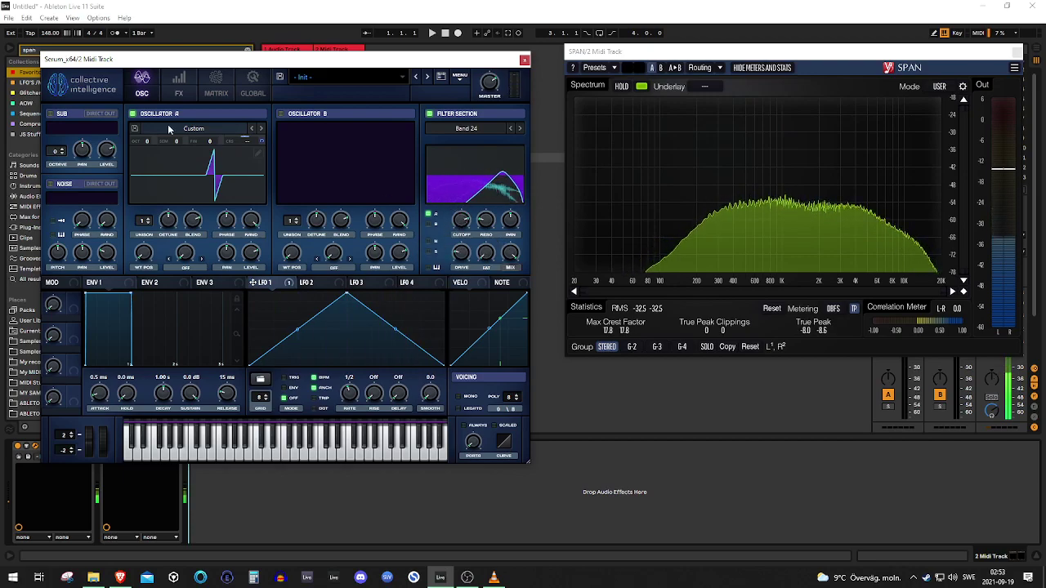
Clear all modulators from Oscillator A's coarse pitch and bring the filter cutoff down to the midrange.
right_click(247, 143)
click(298, 179)
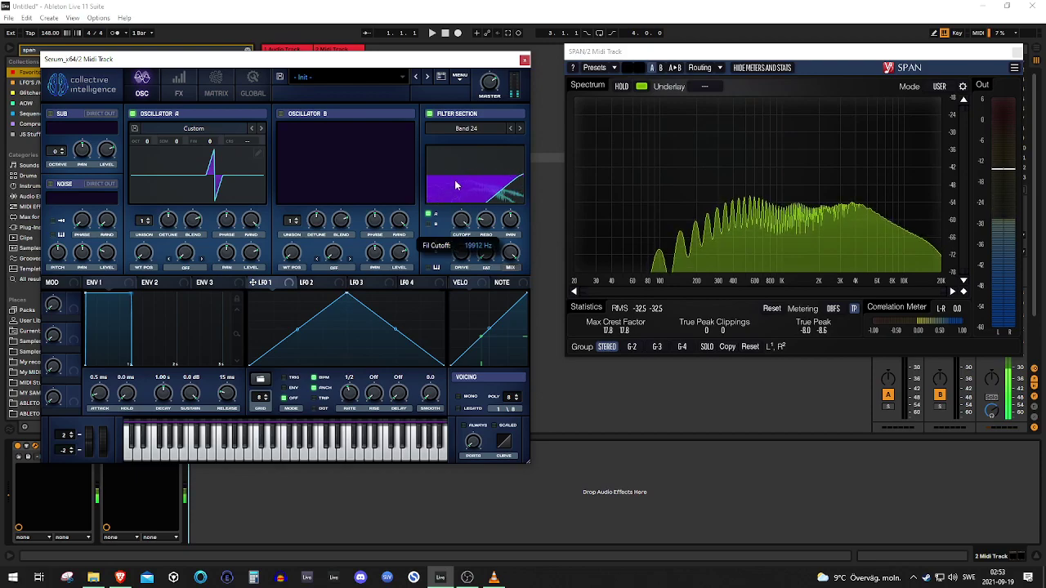
drag(457, 179, 448, 214)
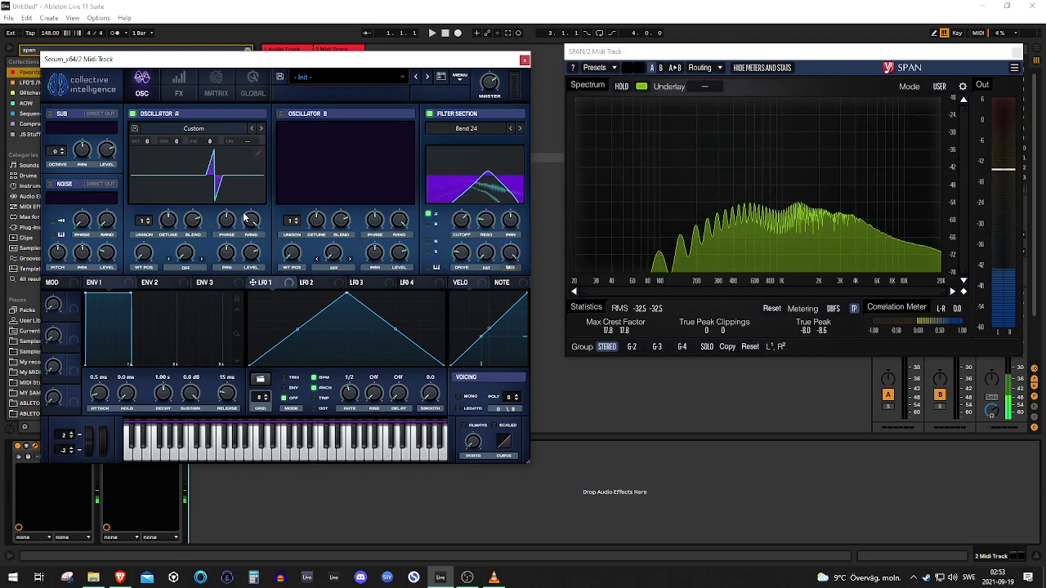
Load the SSQ wavetable from the Digital category into Oscillator A and bypass the filter.
click(194, 129)
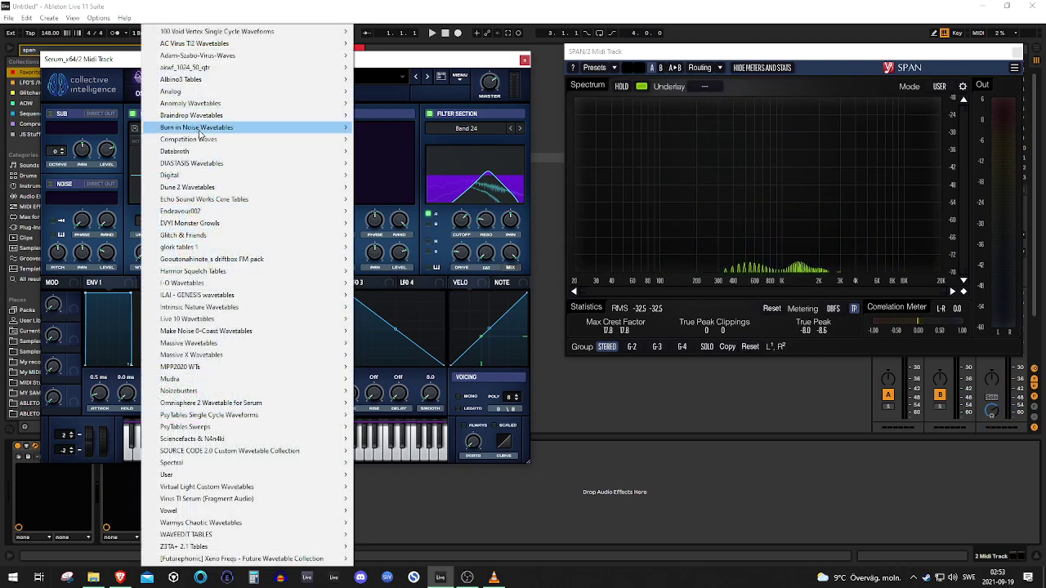
mouse_move(246, 176)
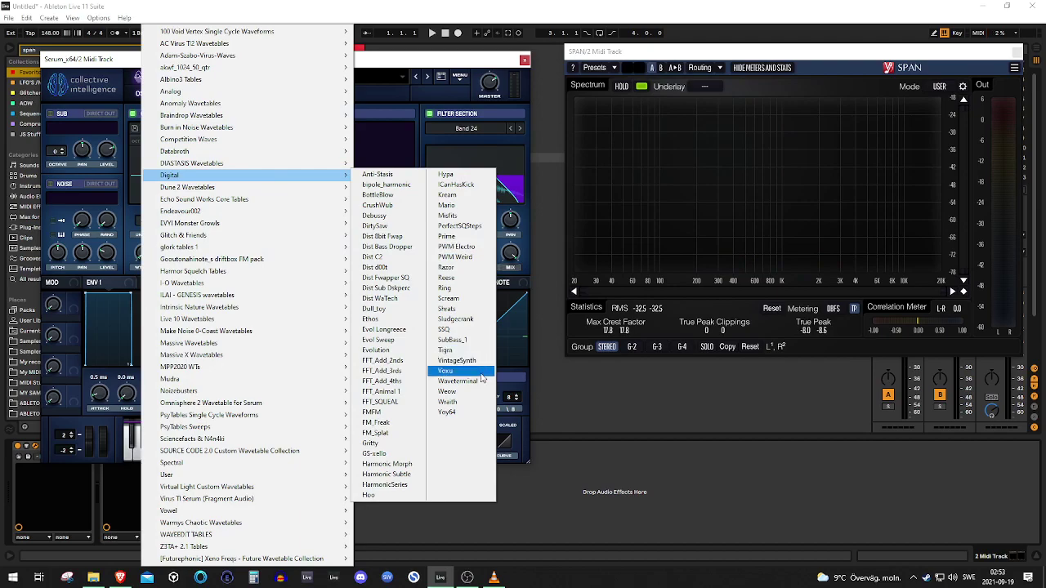
click(459, 332)
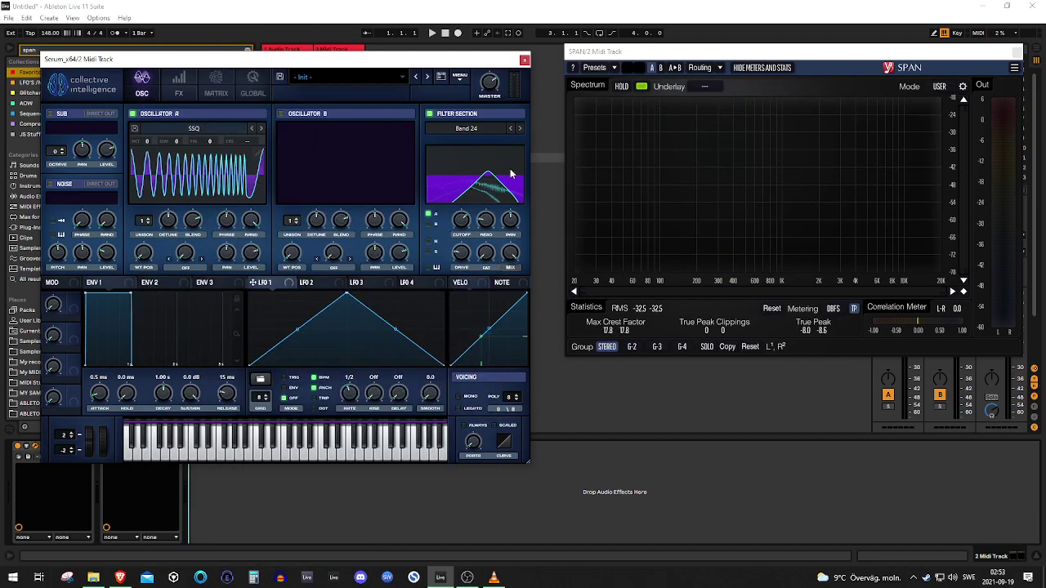
click(429, 116)
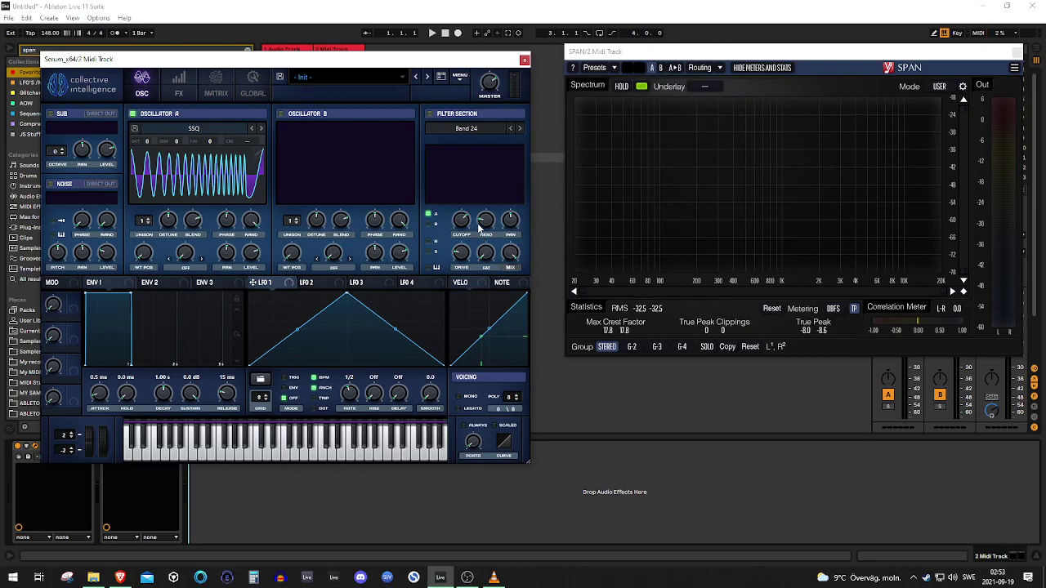
Play a note while sweeping Oscillator A's wavetable position, settling on the saw-like frame 126.
key(a)
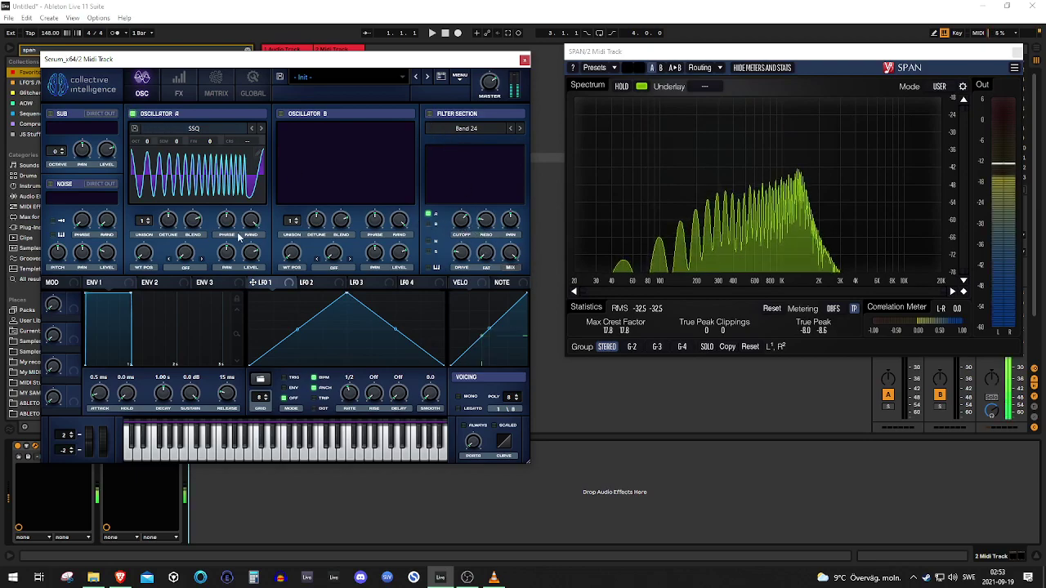
drag(143, 253, 167, 157)
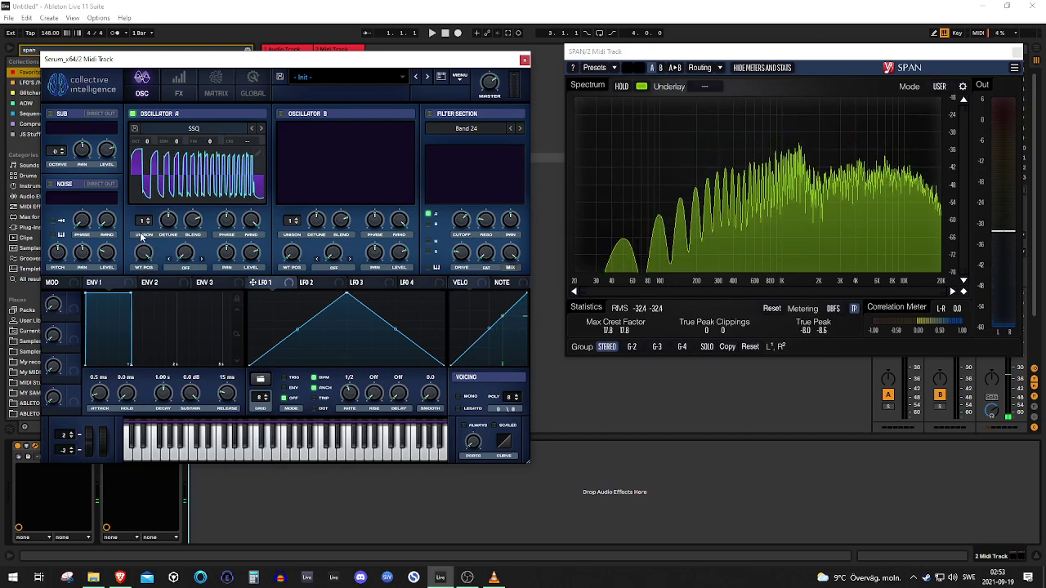
drag(143, 237, 139, 315)
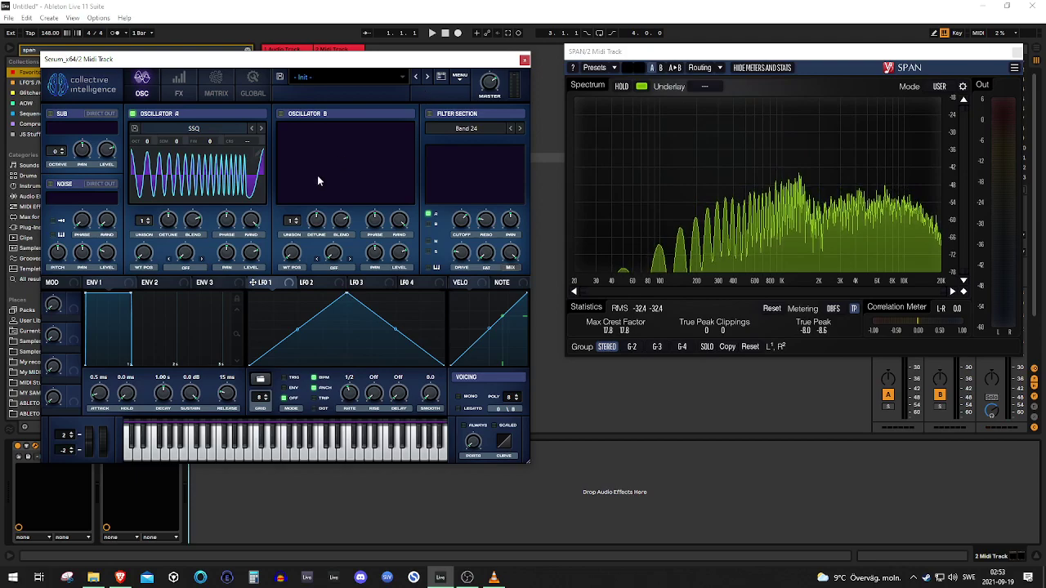
drag(144, 250, 164, 211)
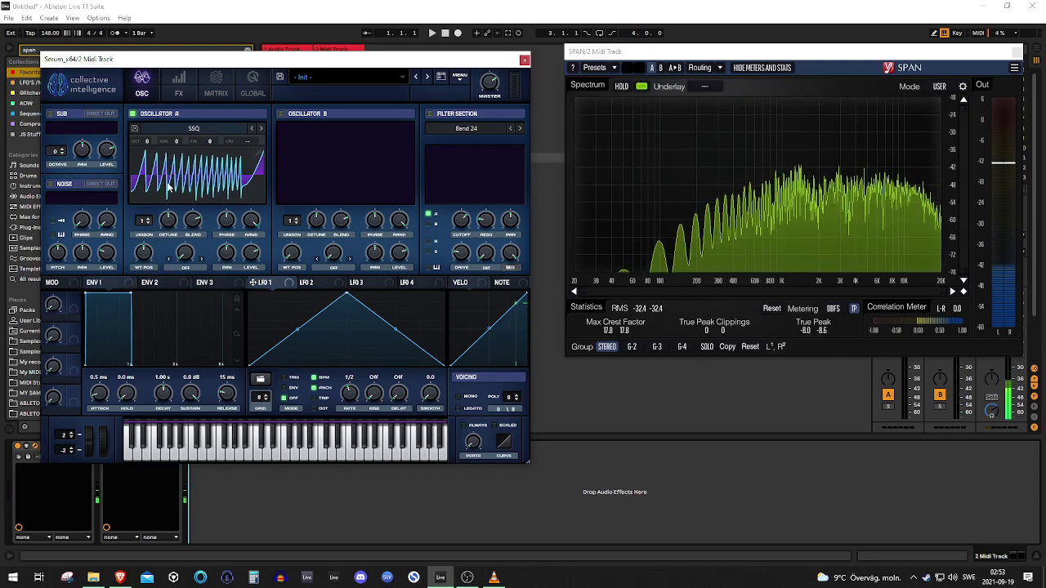
In Oscillator A's wavetable editor, flatten frame 126 after its first two peaks, then close the editor.
double_click(263, 164)
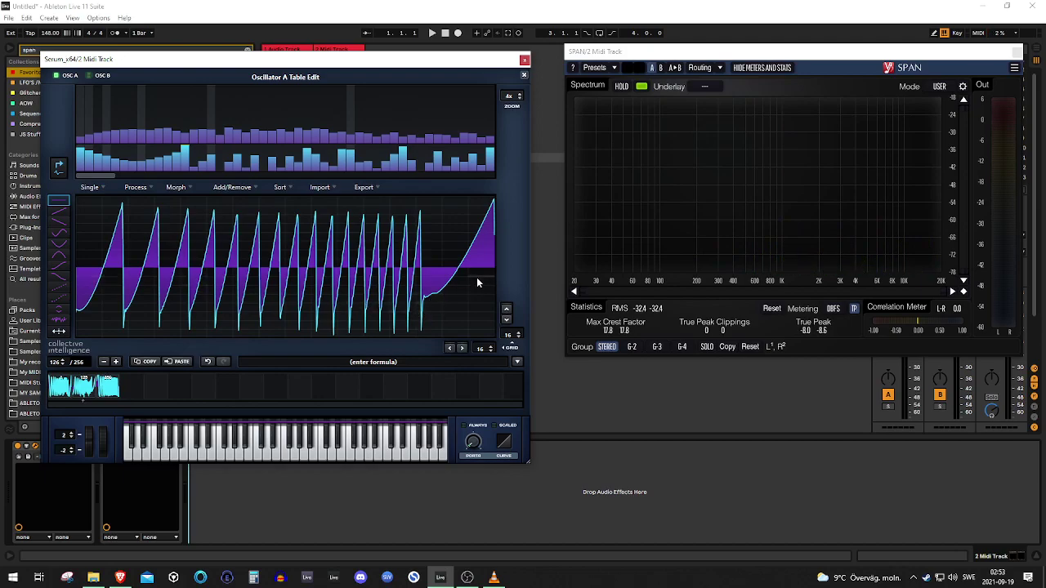
mouse_move(478, 283)
mouse_down()
mouse_move(434, 271)
mouse_move(169, 273)
mouse_up()
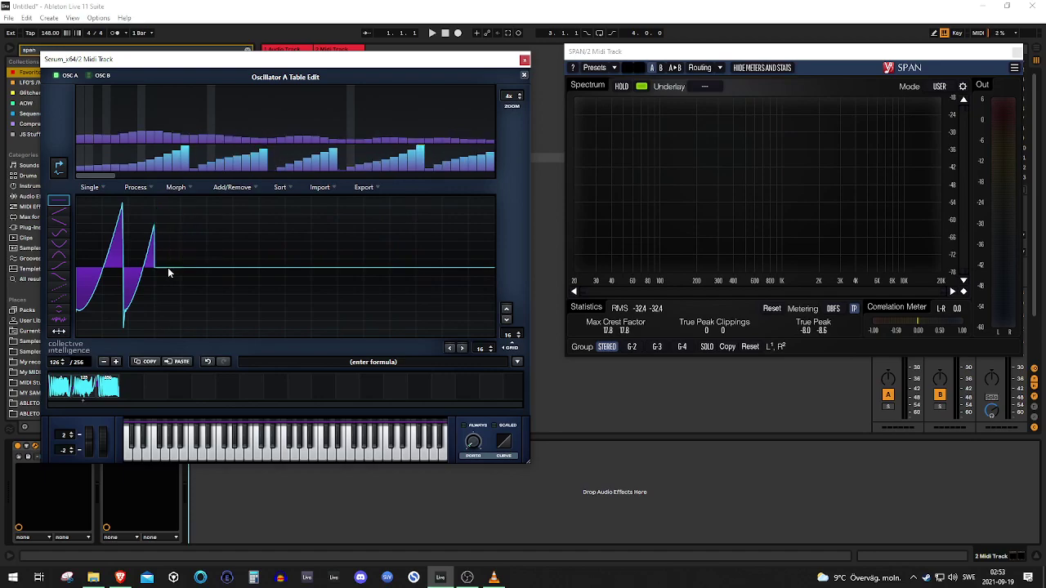
click(524, 74)
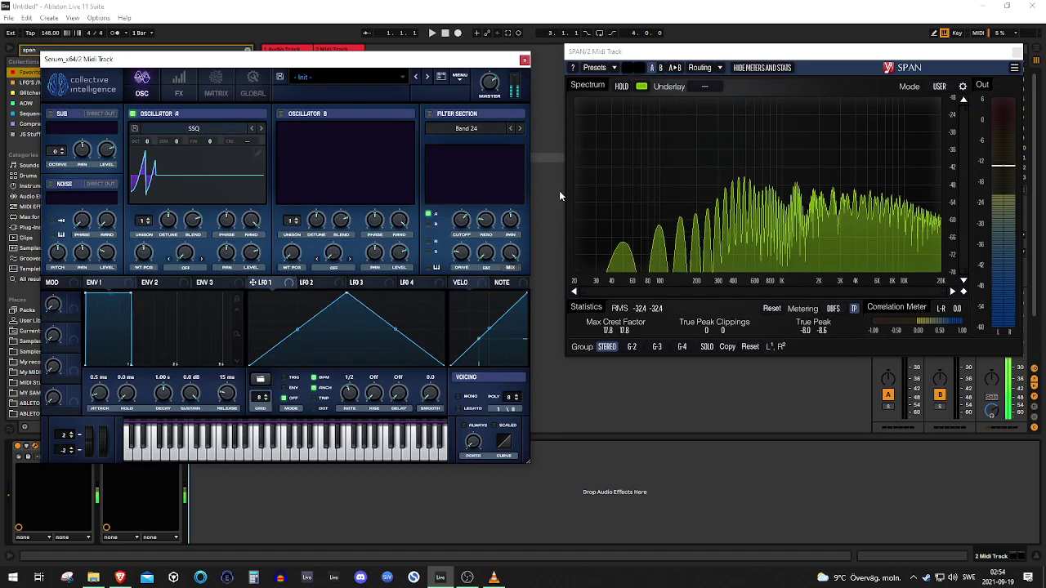
Switch the Band 24 filter back on and sweep its cutoff upward over the edited waveform.
click(430, 114)
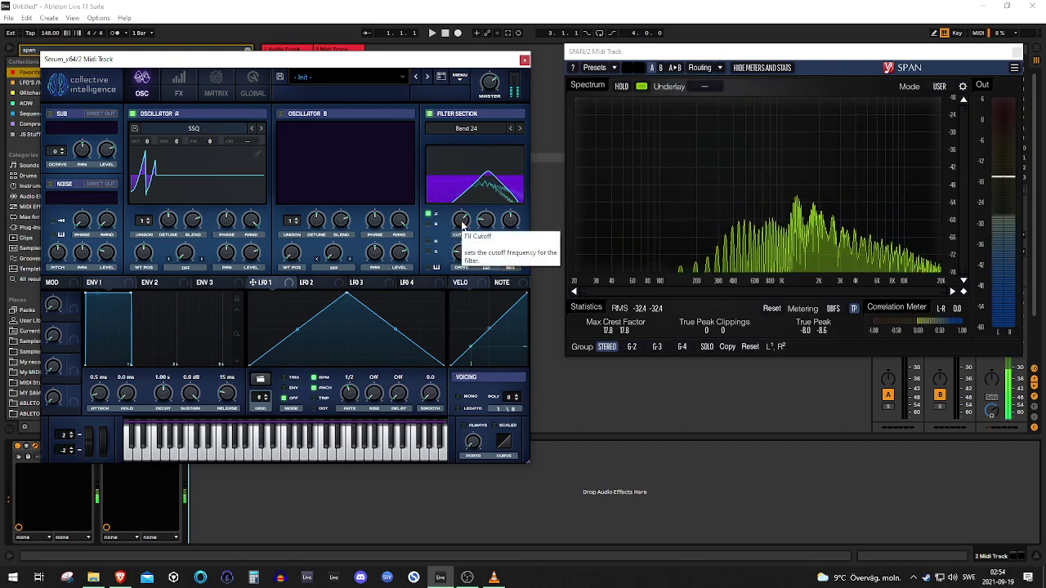
drag(462, 226, 441, 192)
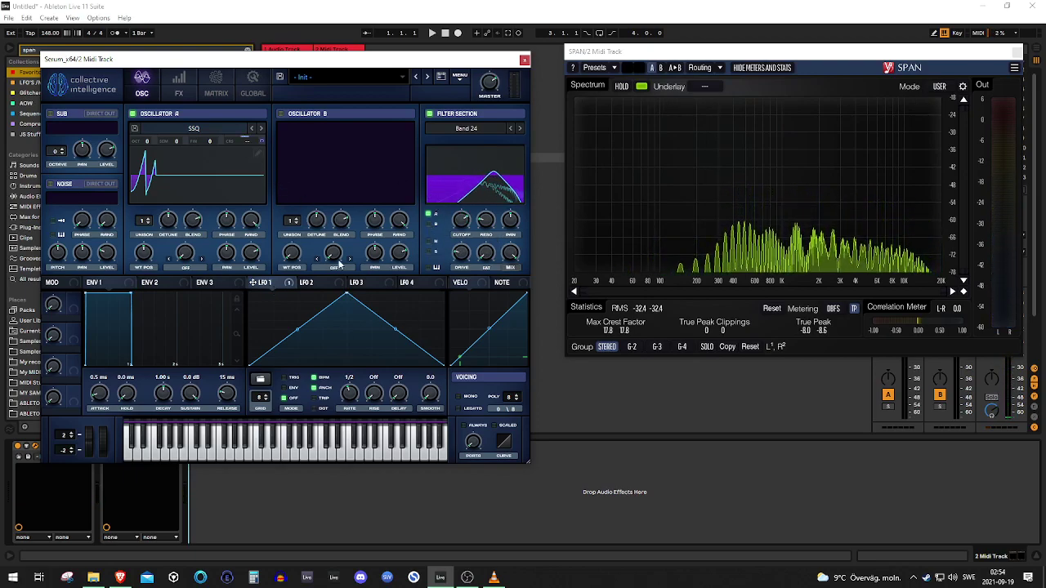
mouse_move(261, 141)
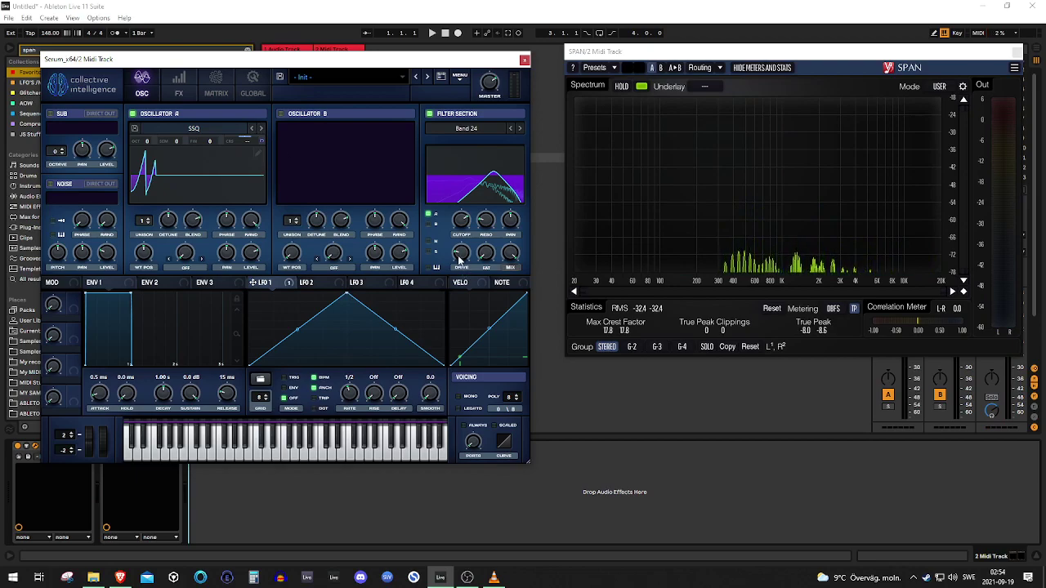
drag(461, 220, 428, 168)
scroll(354, 397, down, 1)
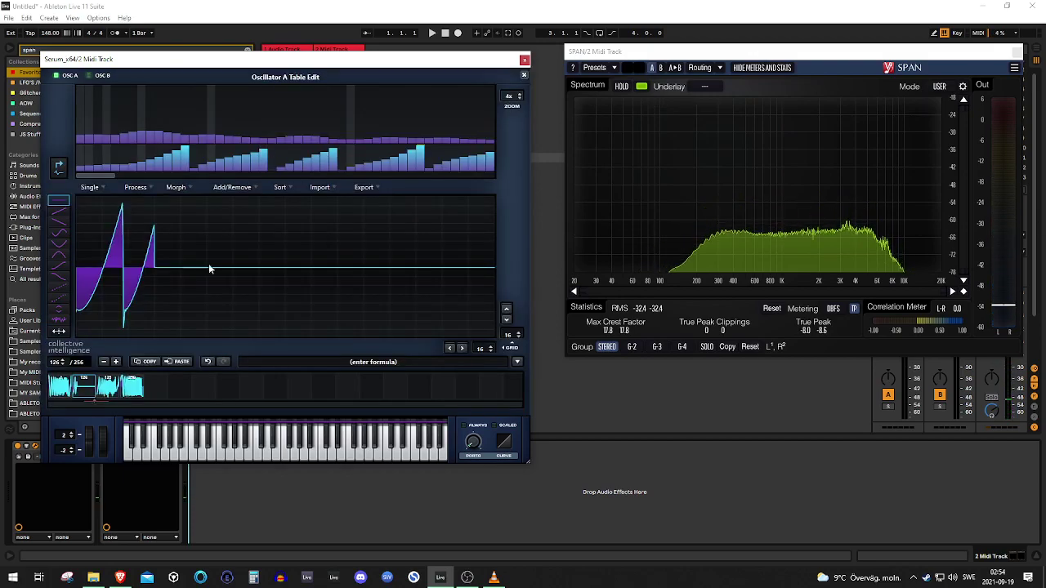
Flatten the opening section of frame 126 and normalize each frame separately, then audition the change with a filter cutoff sweep.
drag(72, 282, 106, 272)
click(149, 189)
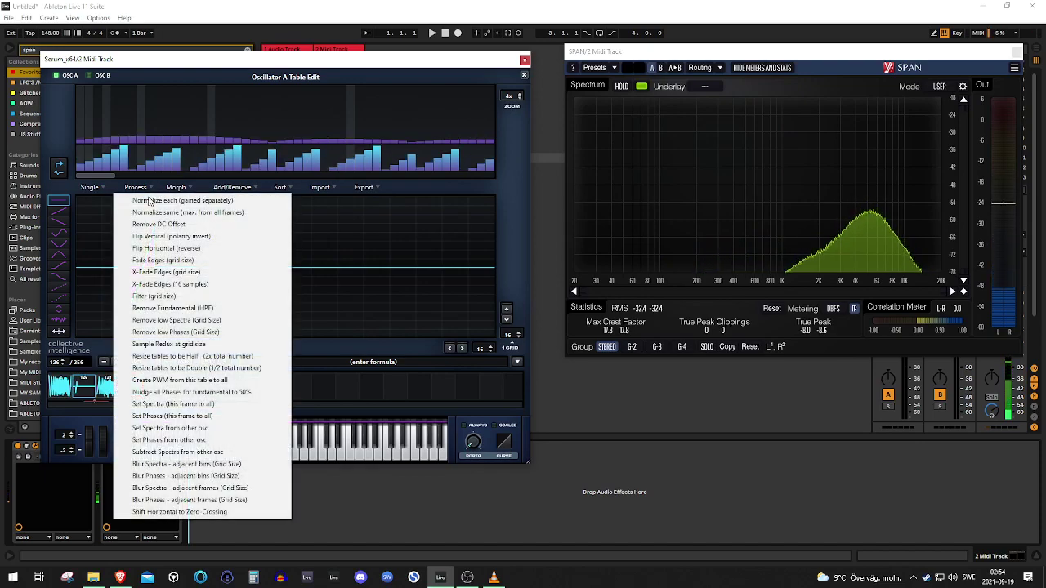
click(150, 201)
click(523, 75)
drag(463, 220, 443, 210)
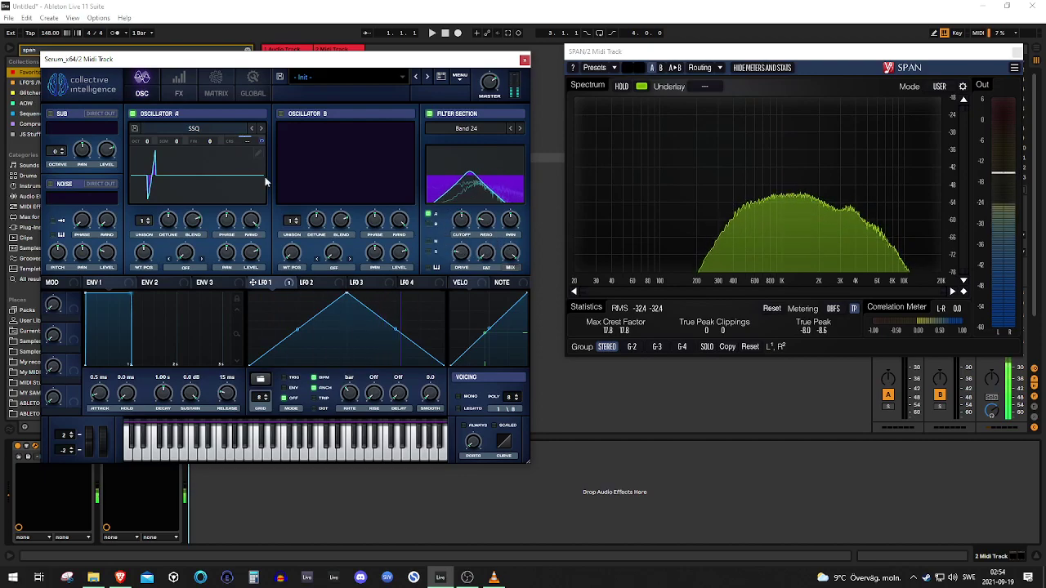
Reopen Oscillator A's wavetable editor and undo the edits to frame 126, including the flattening after its first two peaks.
click(259, 153)
click(207, 361)
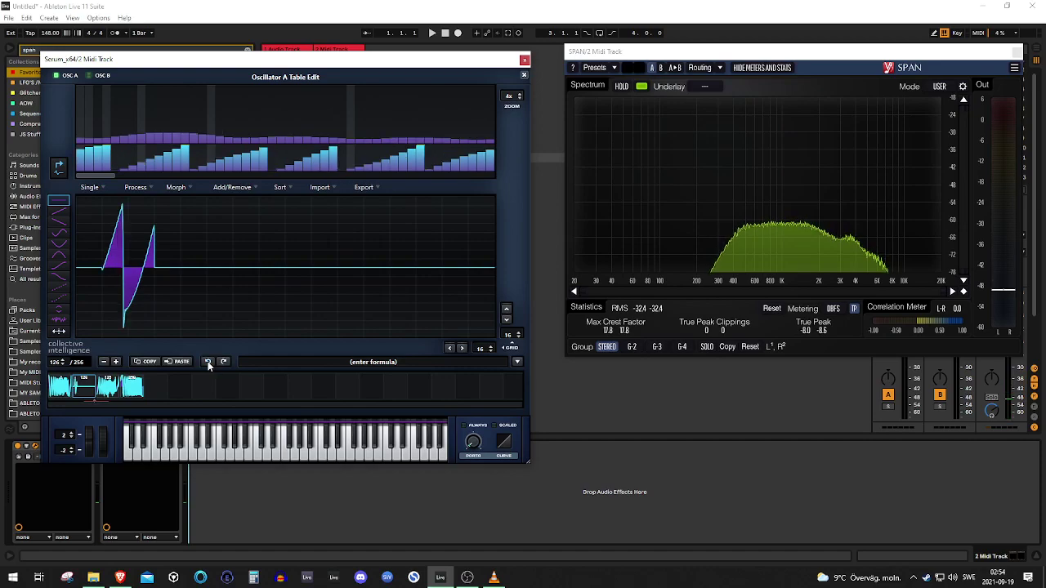
click(208, 361)
Flatten frame 126's opening section and the narrow peaks between its middle group and the last narrow peak, then close the editor.
drag(97, 272, 219, 268)
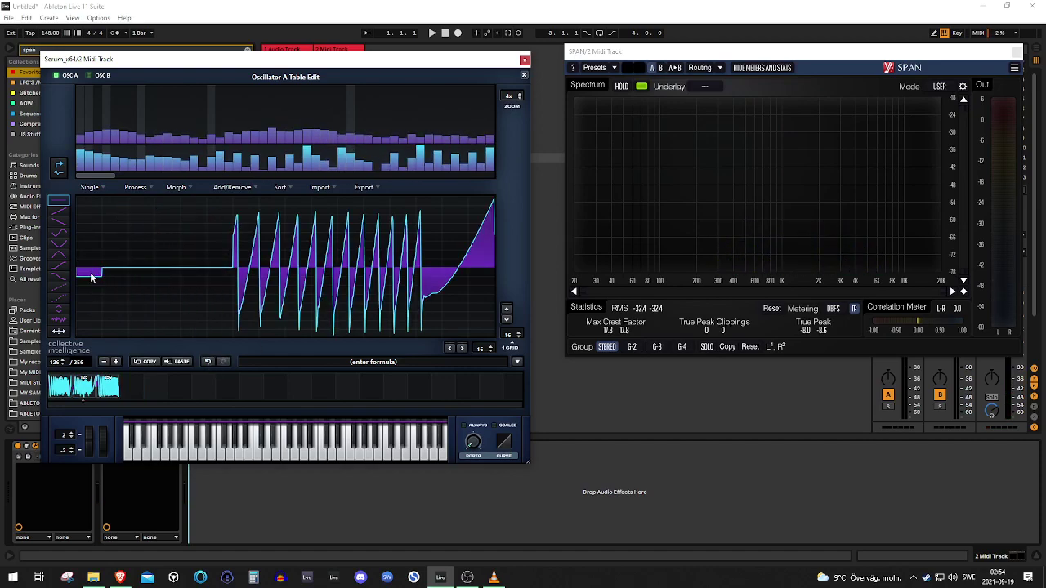
mouse_move(365, 279)
mouse_down()
mouse_move(337, 273)
mouse_move(393, 273)
mouse_up()
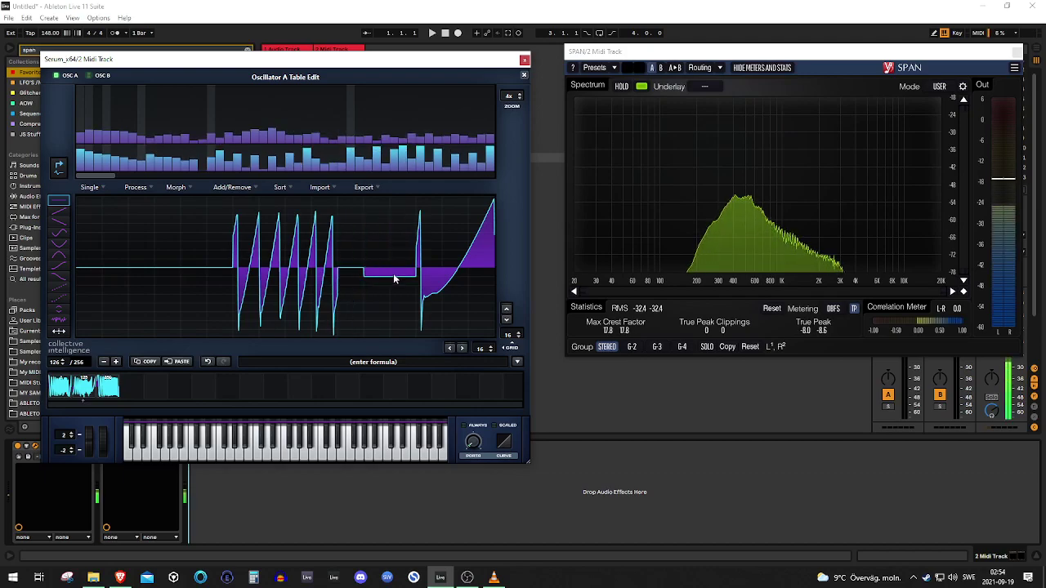
click(524, 75)
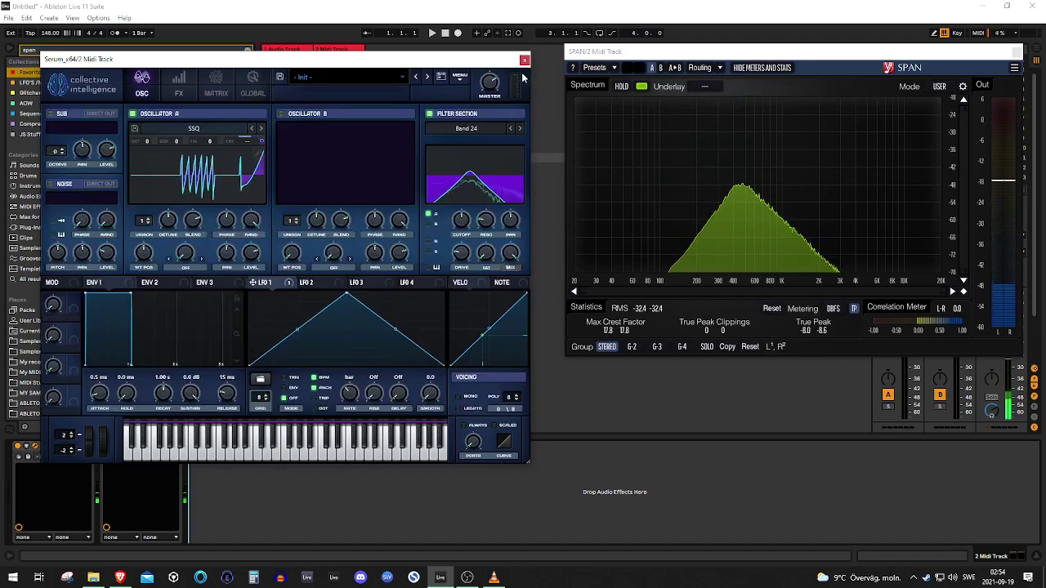
Remove all modulators from Oscillator A's coarse pitch, sweeping the Band 24 filter cutoff before and after to compare the sound.
drag(469, 204, 431, 173)
right_click(256, 141)
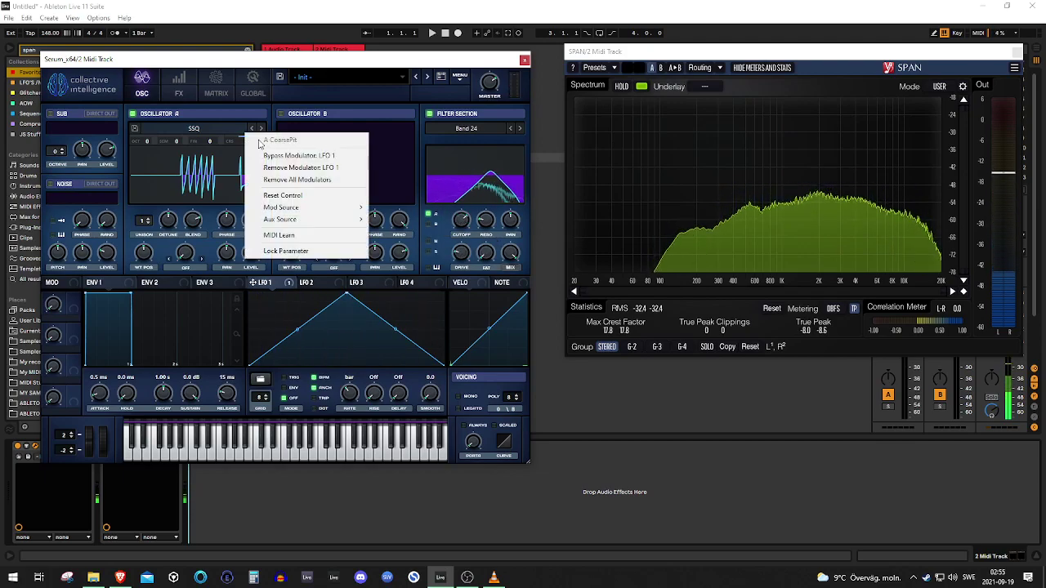
click(290, 181)
drag(460, 221, 419, 180)
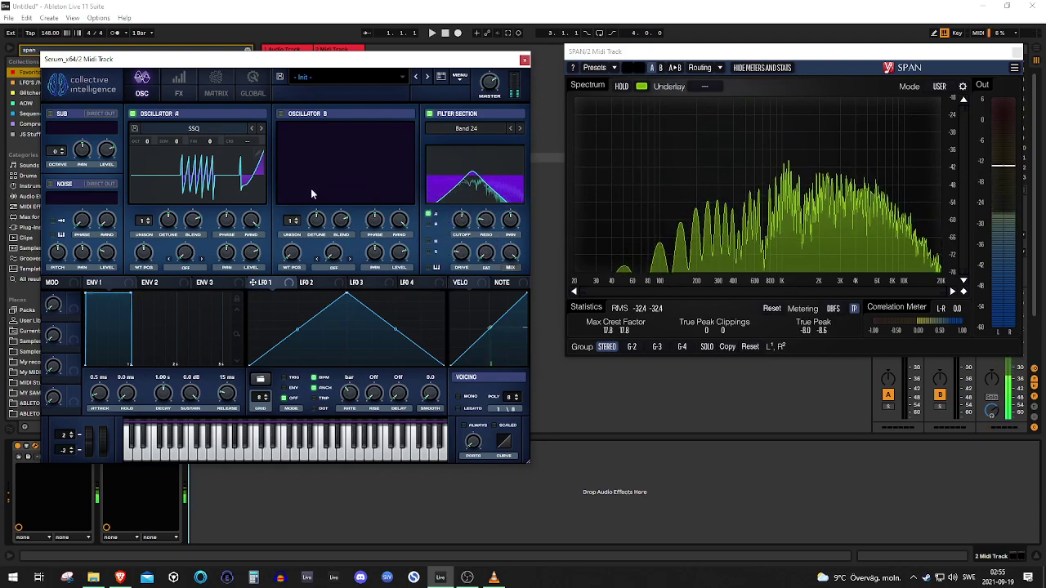
In Oscillator A's wavetable editor, flatten the remaining end of frame 126 so only the middle group of saw cycles remains.
click(259, 154)
mouse_move(426, 291)
mouse_down()
mouse_move(431, 273)
mouse_move(485, 262)
mouse_move(460, 270)
mouse_up()
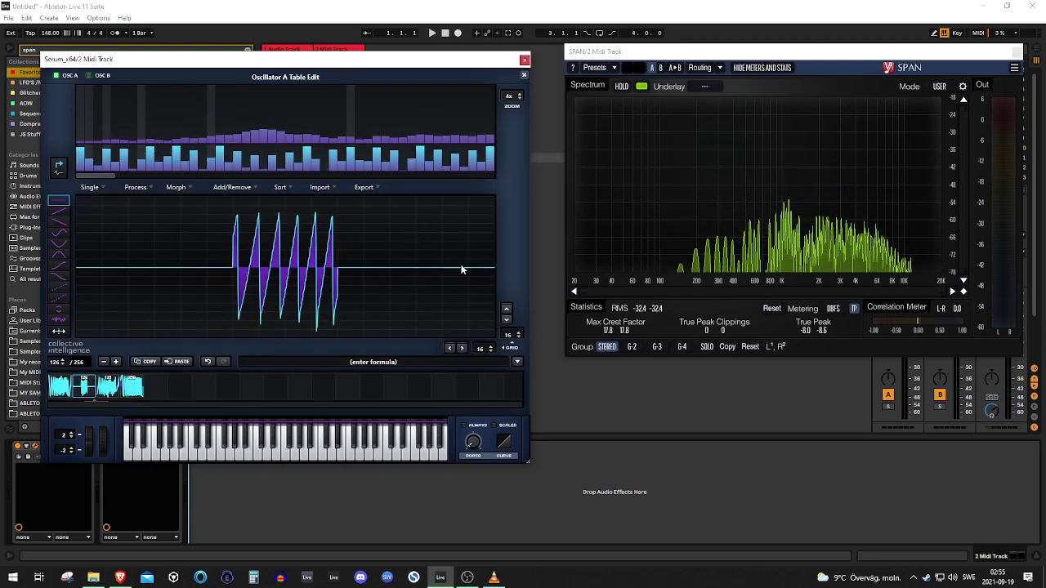
click(523, 74)
Sweep the Band 24 cutoff over the trimmed waveform, then bypass the filter.
mouse_move(437, 176)
mouse_down()
mouse_move(458, 168)
mouse_move(440, 180)
mouse_move(453, 176)
mouse_move(452, 189)
mouse_up()
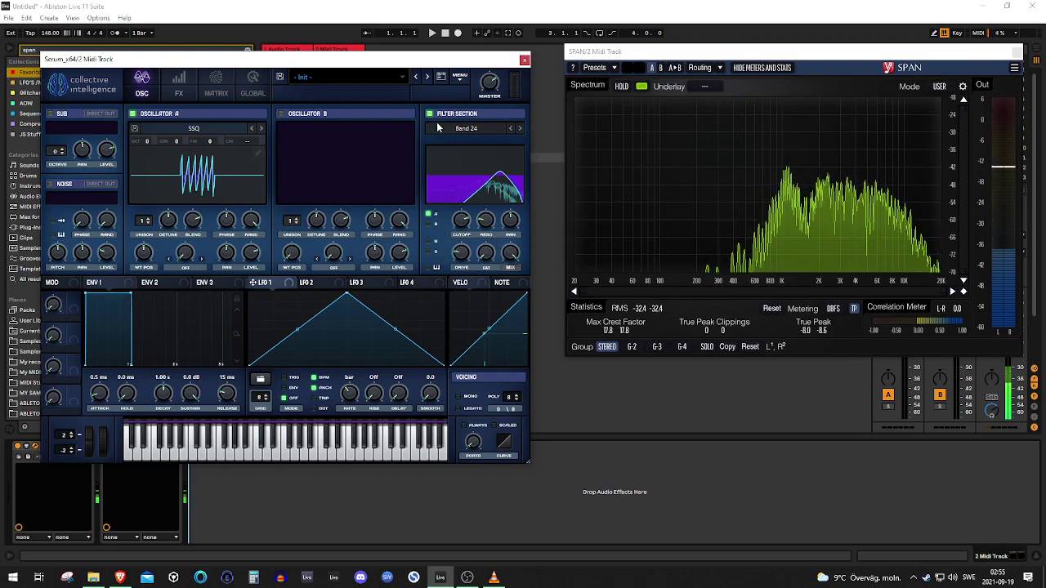
click(429, 114)
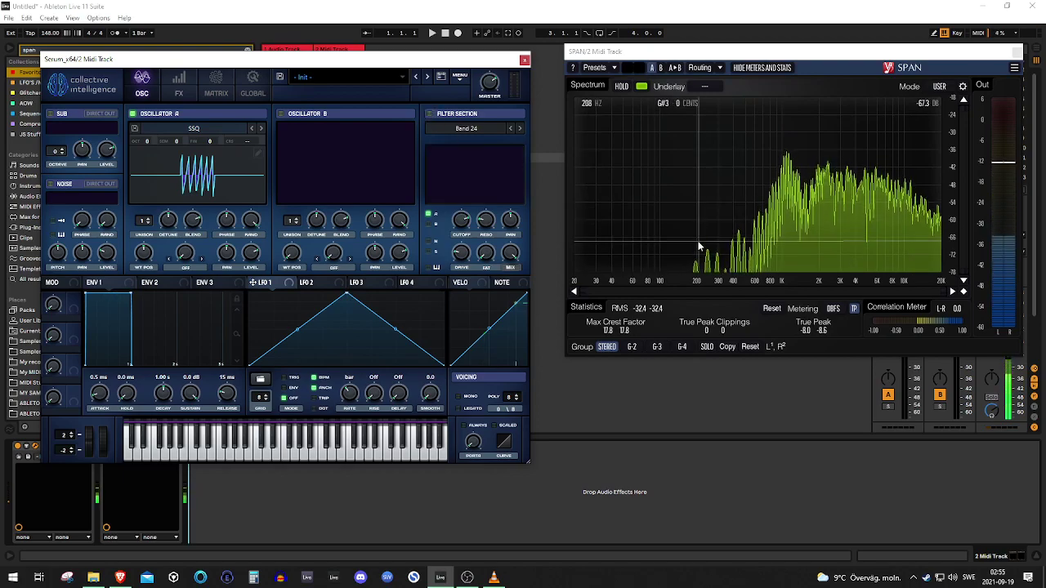